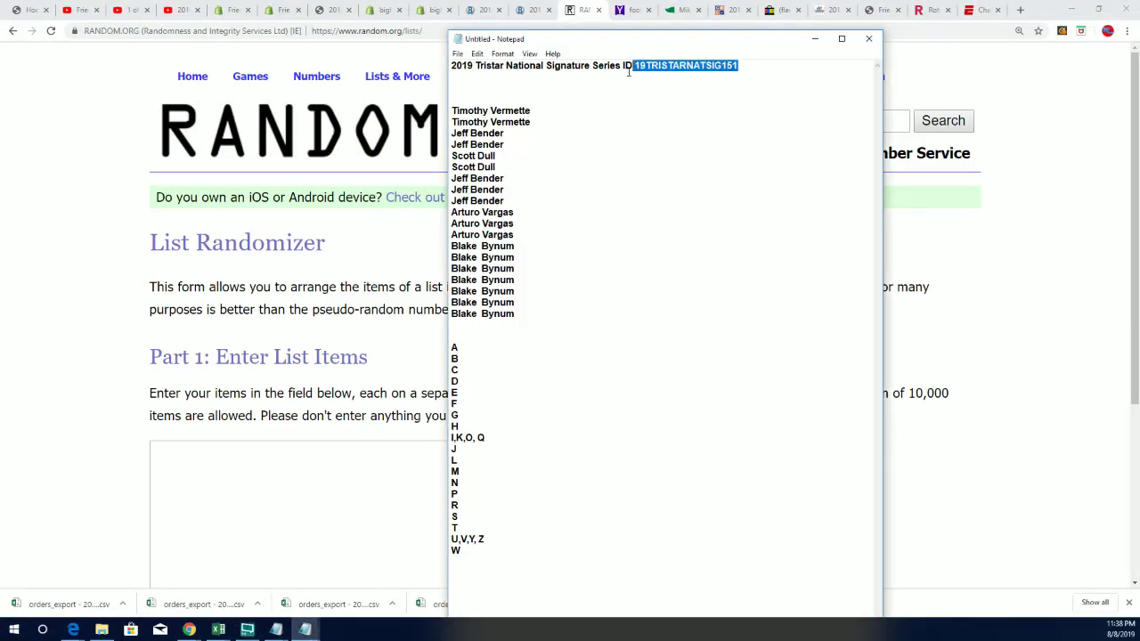
- Copy the block of 19 owner names from the notes
{"action": "mouse_move", "coordinate": [514, 314]}
{"action": "left_mouse_down"}
{"action": "mouse_move", "coordinate": [499, 111]}
{"action": "mouse_move", "coordinate": [451, 110]}
{"action": "left_mouse_up"}
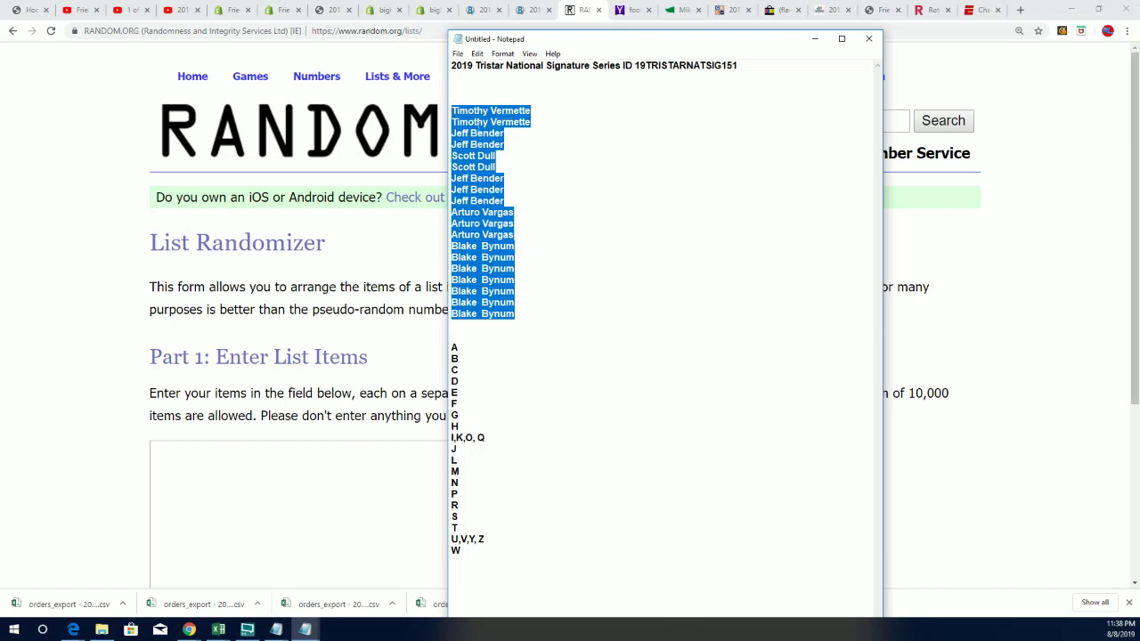
{"action": "right_click", "coordinate": [479, 125]}
{"action": "left_click", "coordinate": [526, 164]}
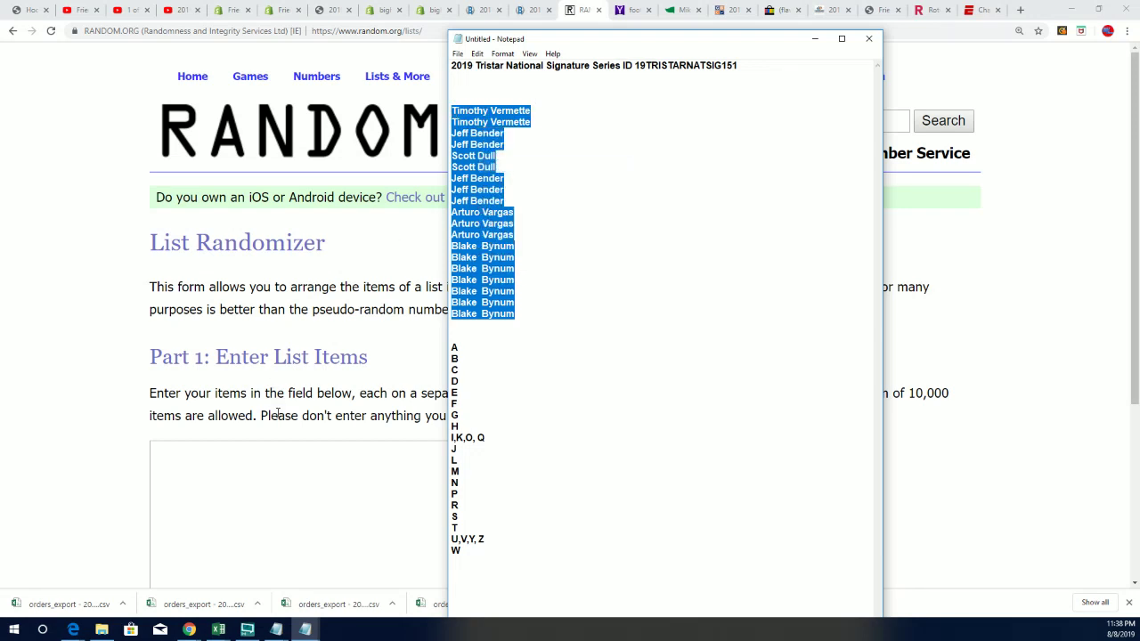
- Paste the owner names into RANDOM.ORG's List Randomizer box and randomize them
{"action": "left_click", "coordinate": [211, 459]}
{"action": "right_click", "coordinate": [196, 452]}
{"action": "left_click", "coordinate": [247, 364]}
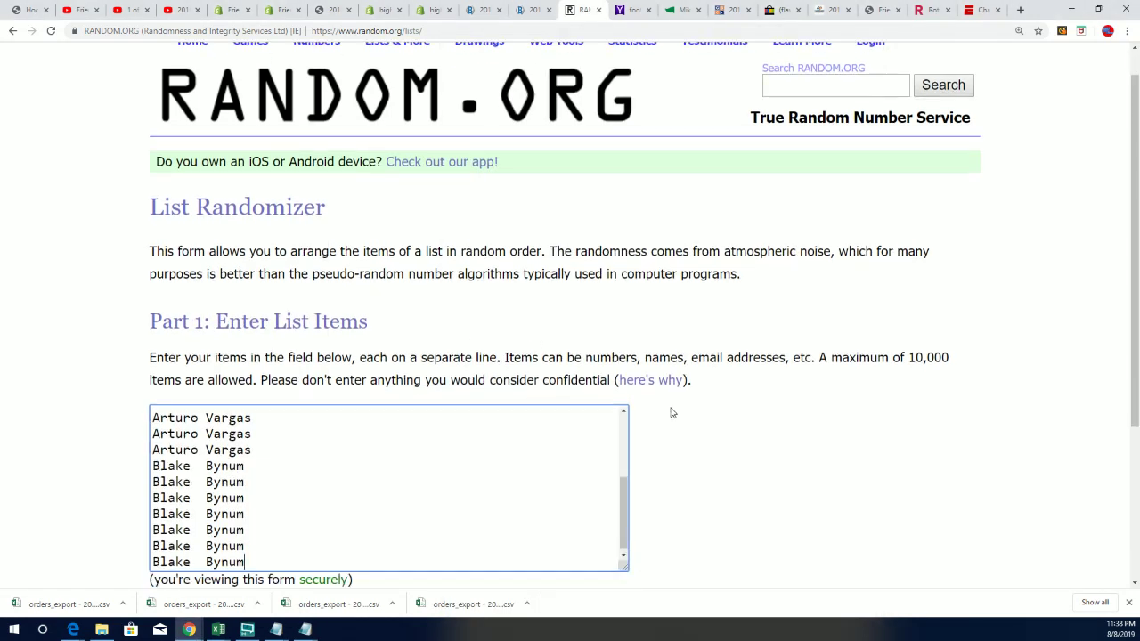
{"action": "scroll", "coordinate": [672, 412], "scroll_direction": "down", "scroll_amount": 3}
{"action": "left_click", "coordinate": [198, 461]}
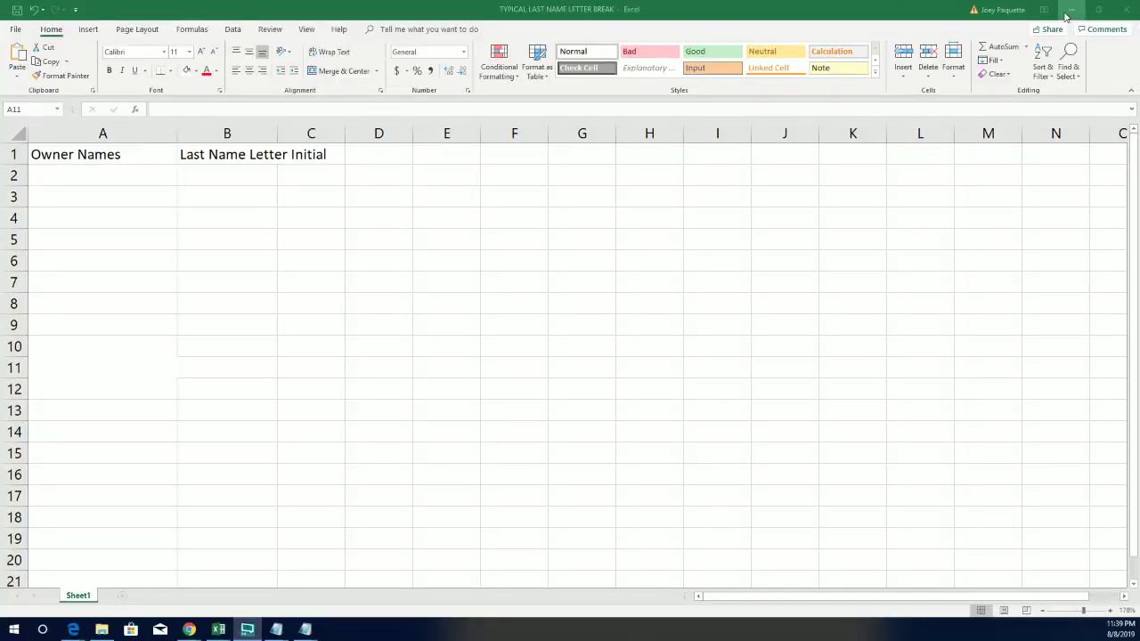
- Reshuffle the owner names with Again! until they have been randomized 7 times
{"action": "left_click", "coordinate": [1071, 15]}
{"action": "scroll", "coordinate": [369, 377], "scroll_direction": "down", "scroll_amount": 3}
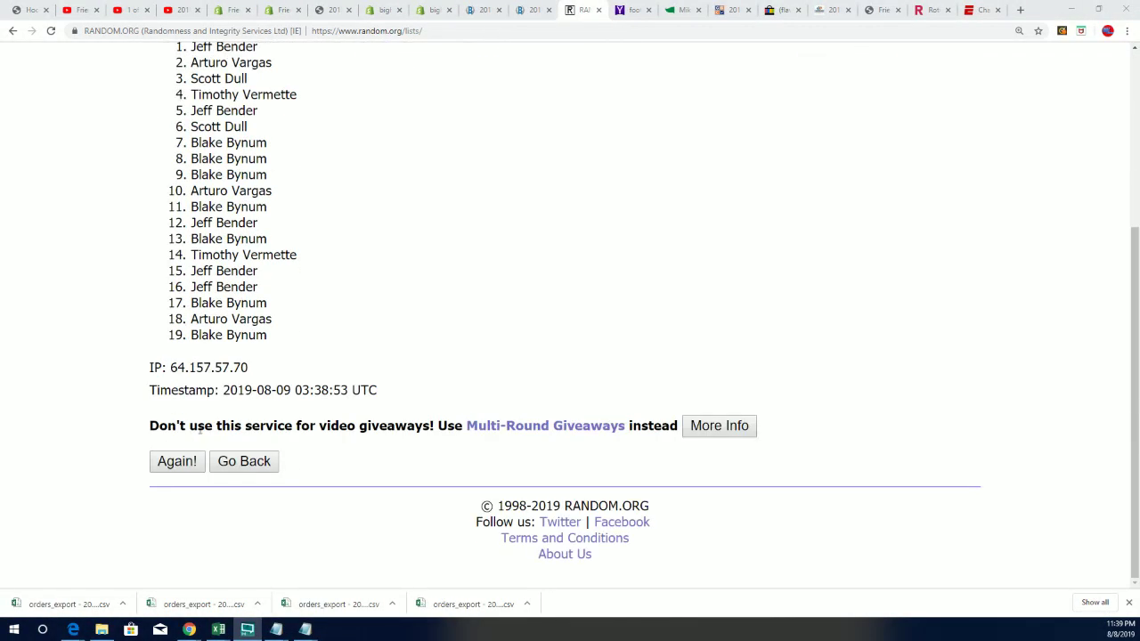
{"action": "left_click", "coordinate": [180, 457]}
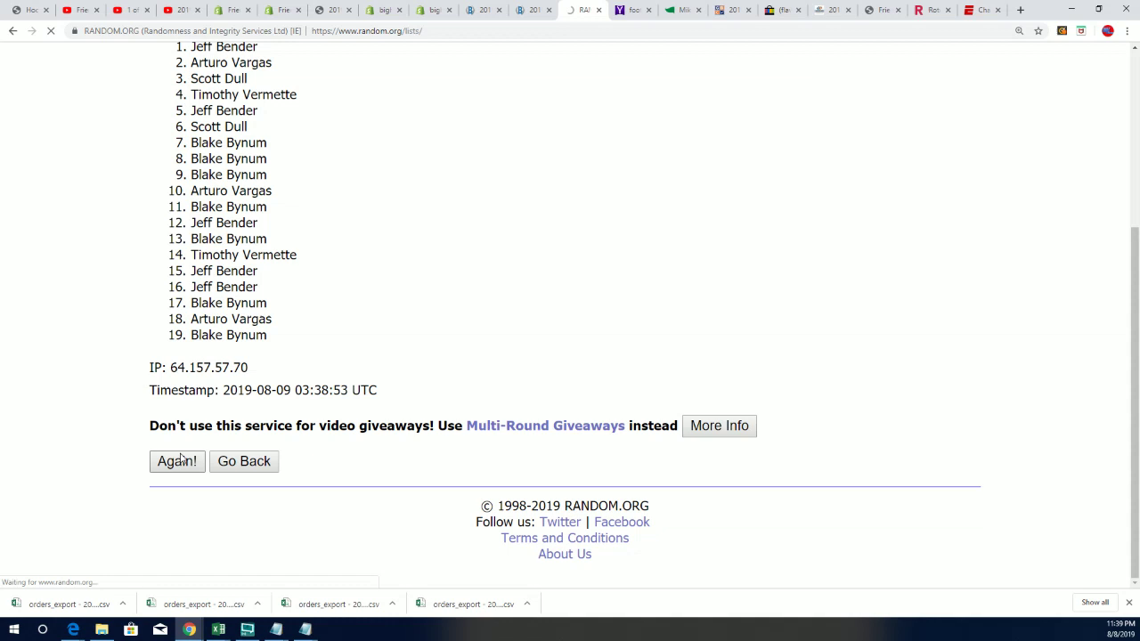
{"action": "scroll", "coordinate": [179, 461], "scroll_direction": "down", "scroll_amount": 5}
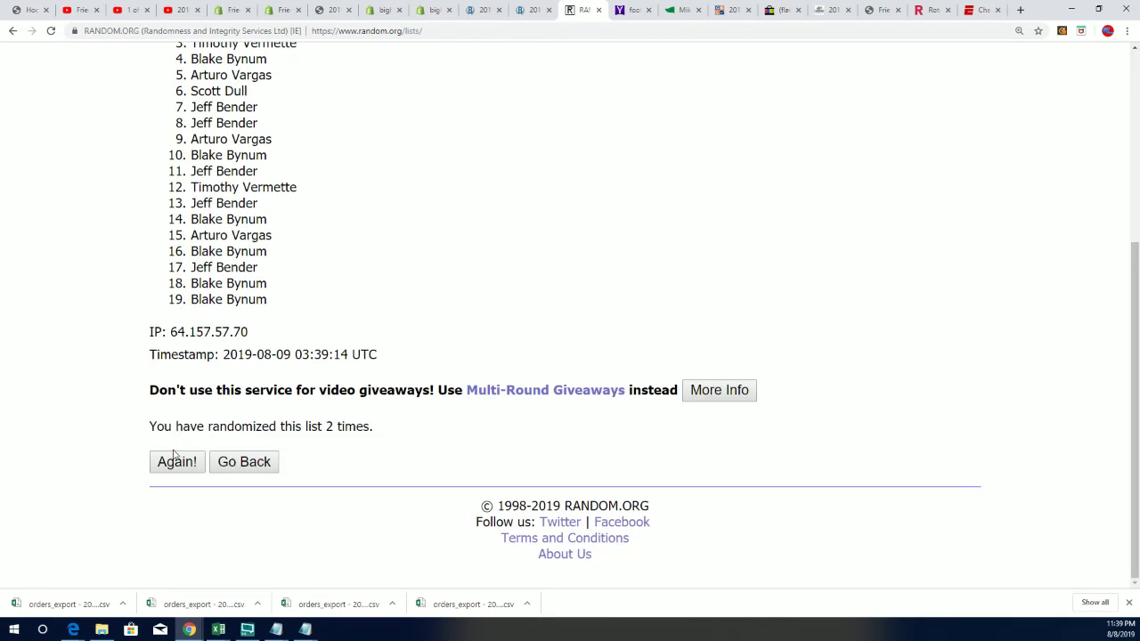
{"action": "left_click", "coordinate": [179, 462]}
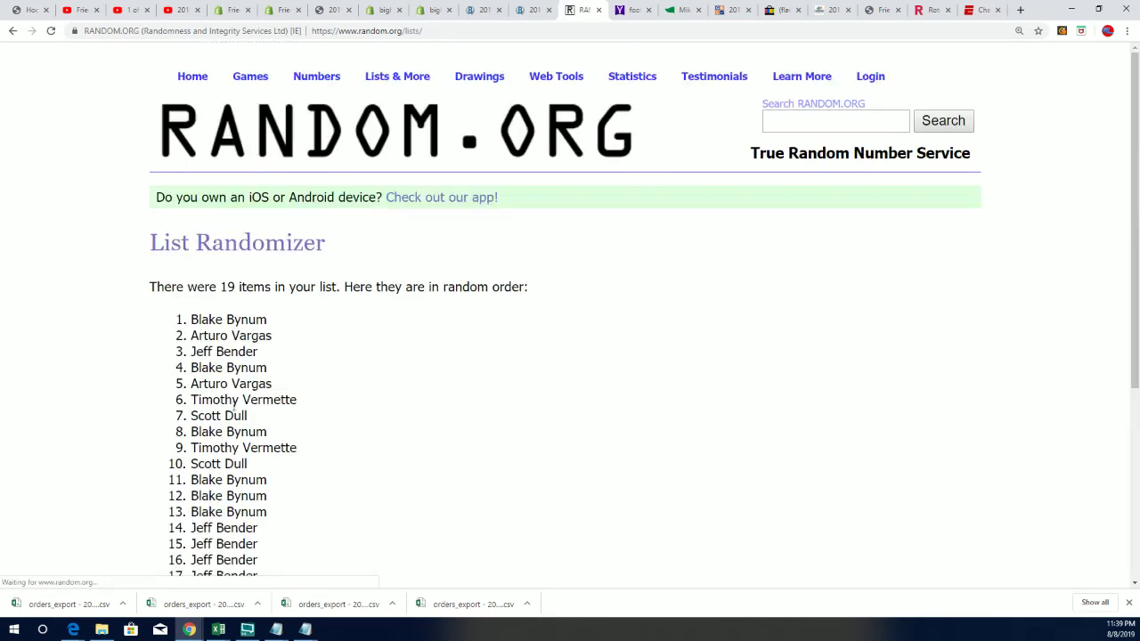
{"action": "scroll", "coordinate": [178, 463], "scroll_direction": "down", "scroll_amount": 5}
{"action": "left_click", "coordinate": [181, 461]}
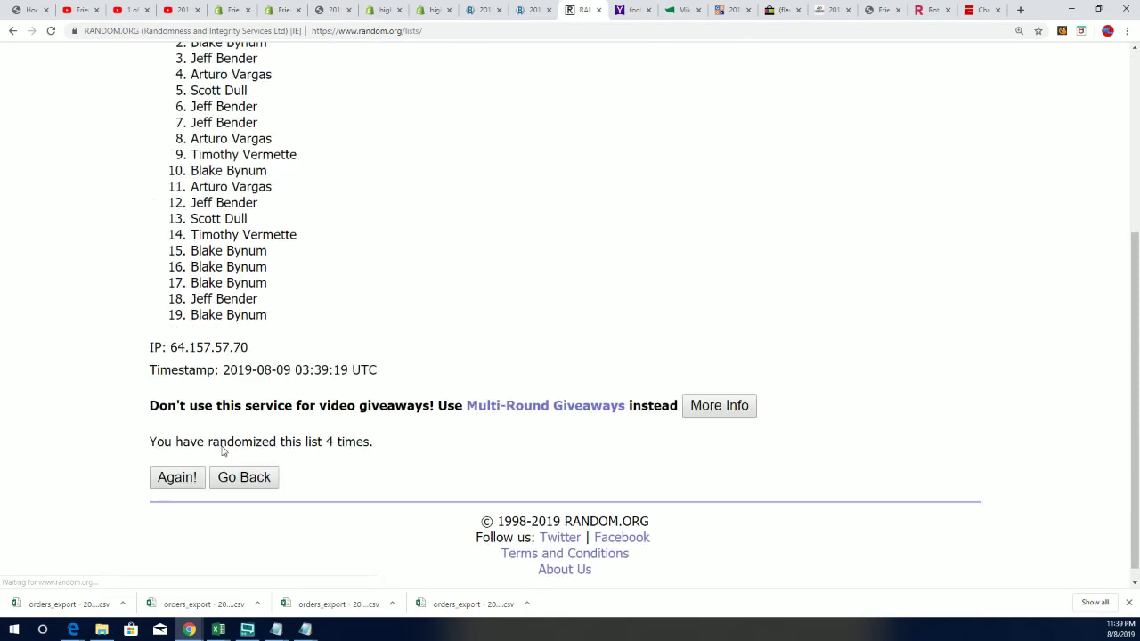
{"action": "left_click", "coordinate": [180, 463]}
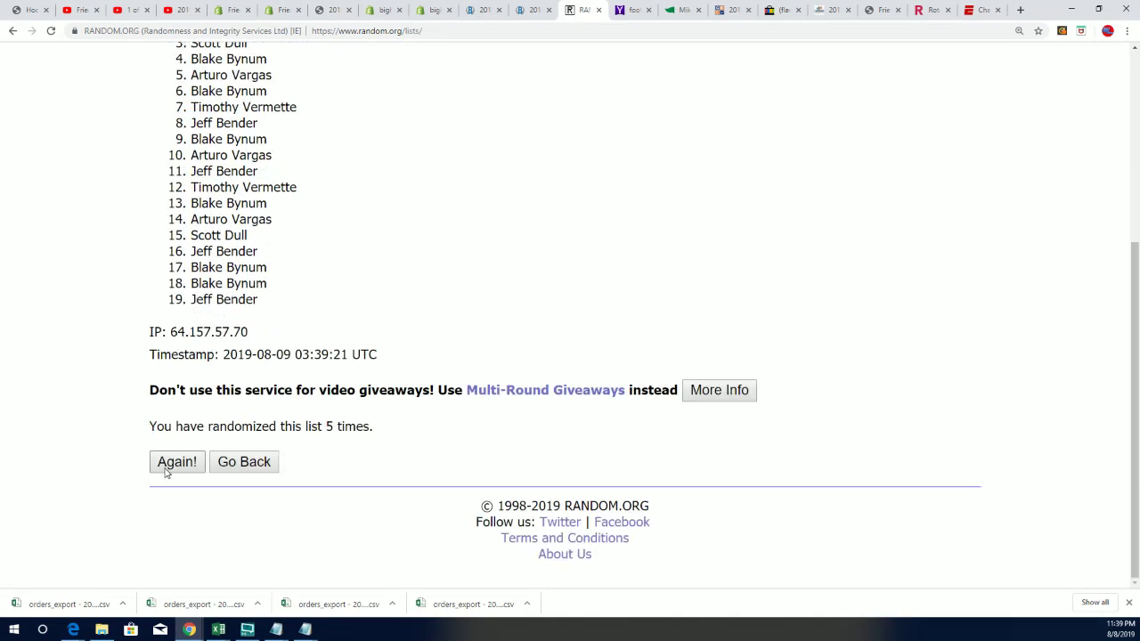
{"action": "left_click", "coordinate": [169, 467]}
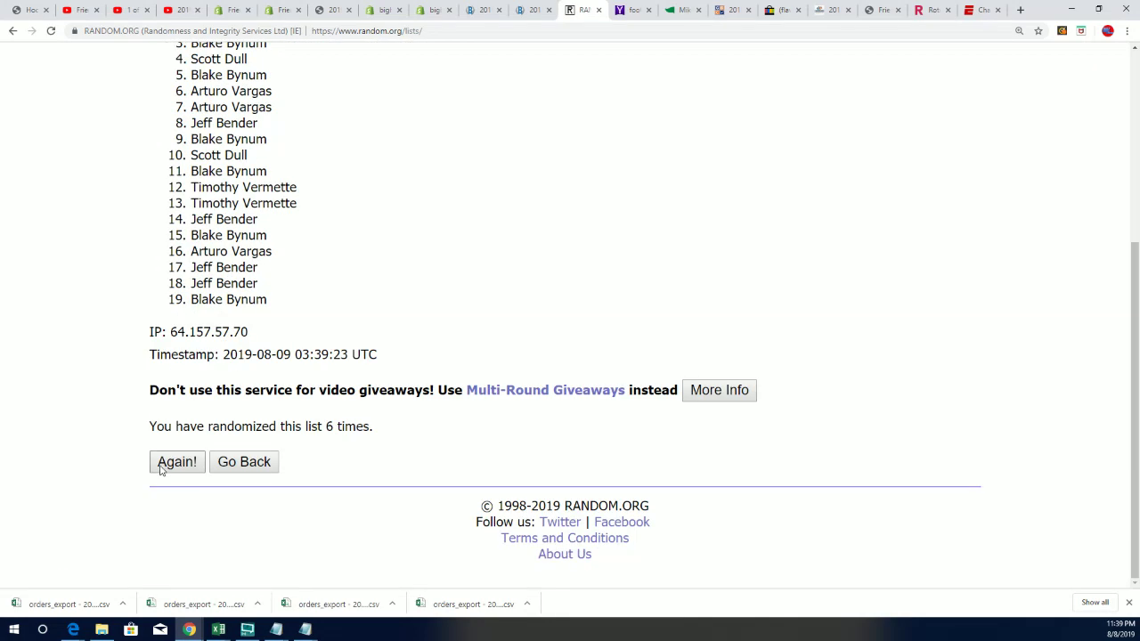
{"action": "left_click", "coordinate": [172, 465]}
{"action": "scroll", "coordinate": [430, 267], "scroll_direction": "down", "scroll_amount": 2}
- Select and copy the final 19-name shuffled order
{"action": "mouse_move", "coordinate": [162, 140]}
{"action": "left_mouse_down"}
{"action": "mouse_move", "coordinate": [258, 191]}
{"action": "mouse_move", "coordinate": [284, 430]}
{"action": "left_mouse_up"}
{"action": "right_click", "coordinate": [235, 318]}
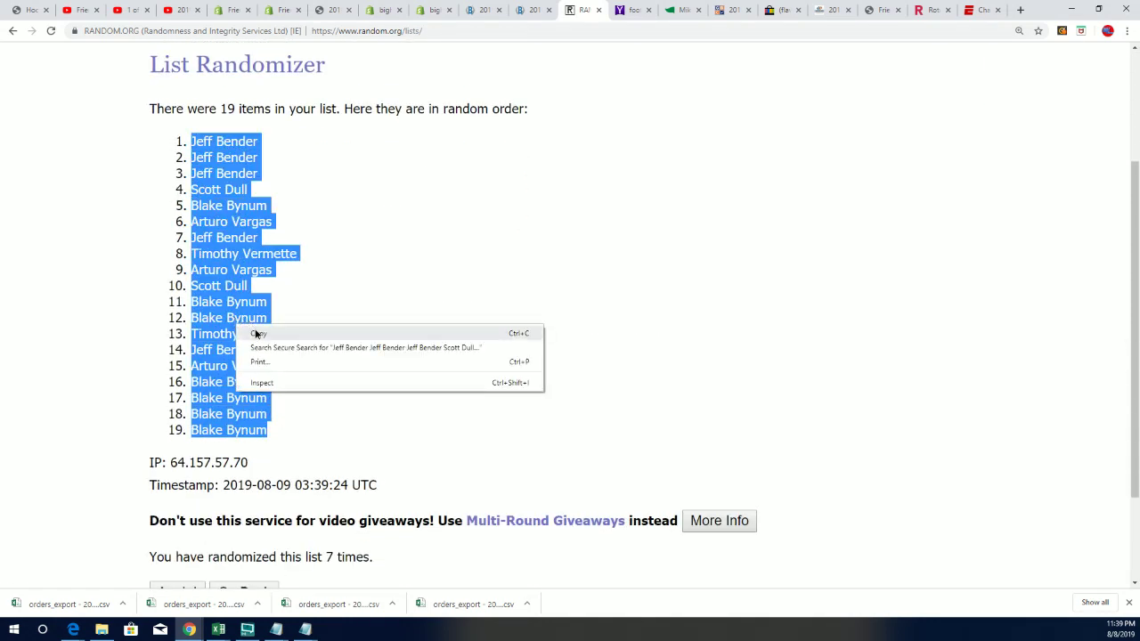
{"action": "left_click", "coordinate": [257, 329]}
- Switch from the browser to the Excel workbook with Alt+Tab
{"action": "key", "text": "alt+Tab"}
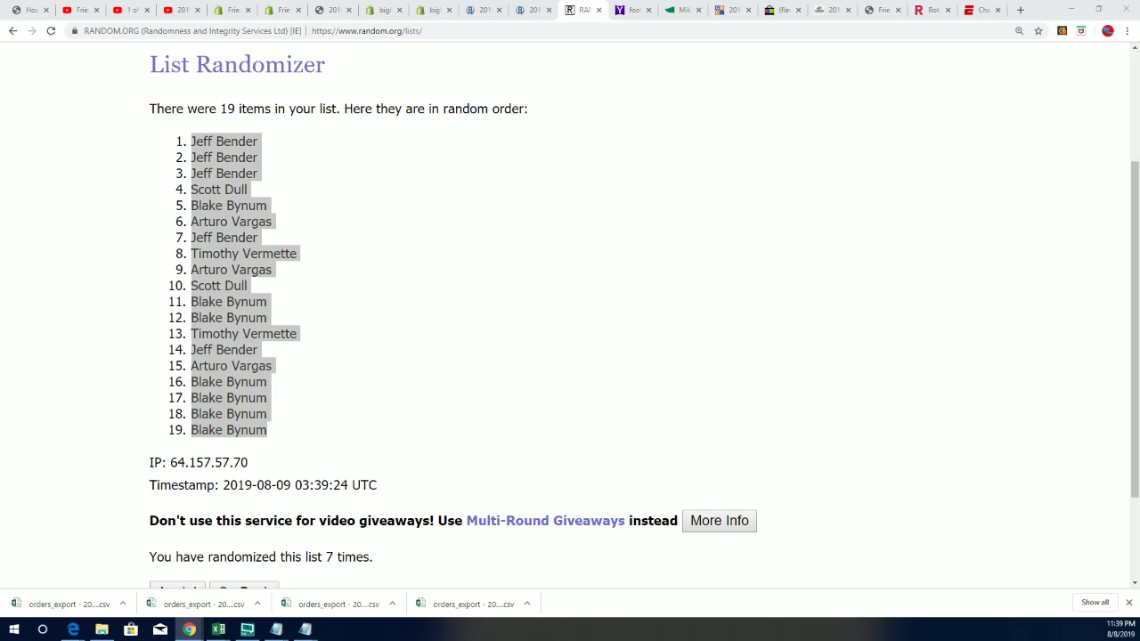
- Paste the shuffled owner names into A2 through A20, then select B2
{"action": "key", "text": "alt+Tab"}
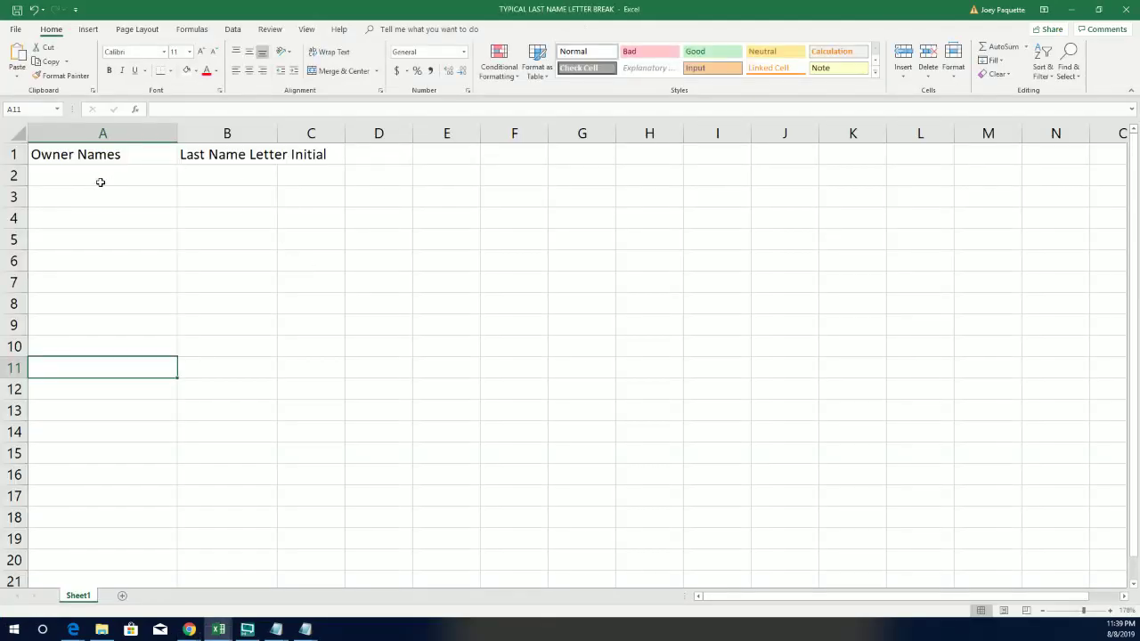
{"action": "right_click", "coordinate": [94, 176]}
{"action": "left_click", "coordinate": [125, 233]}
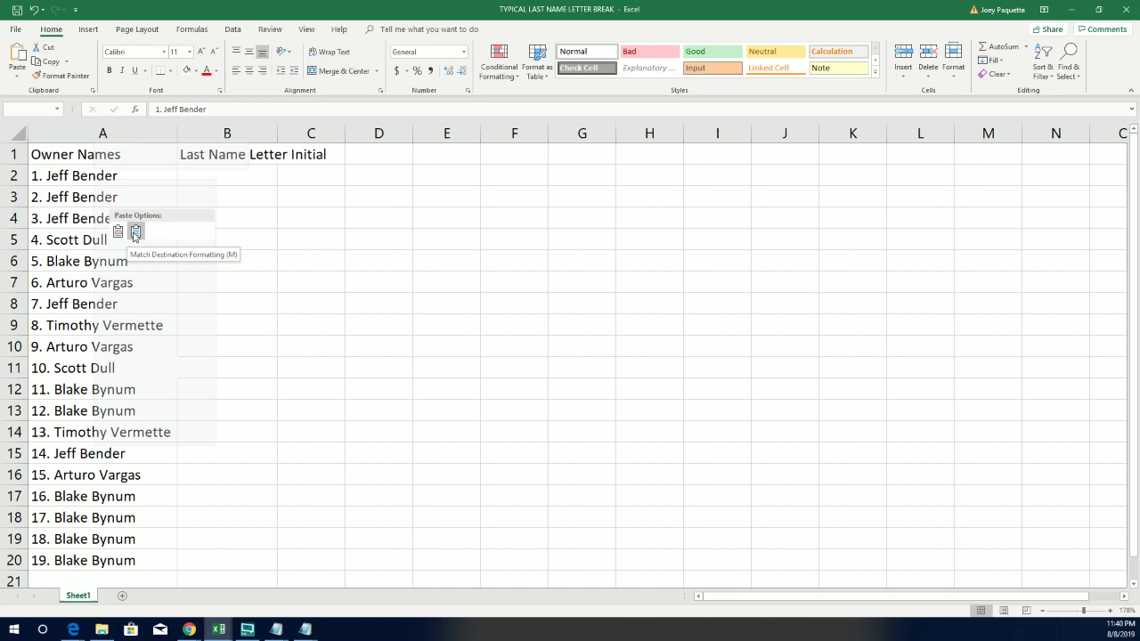
{"action": "left_click_drag", "start_coordinate": [223, 177], "coordinate": [227, 213]}
{"action": "left_click", "coordinate": [227, 169]}
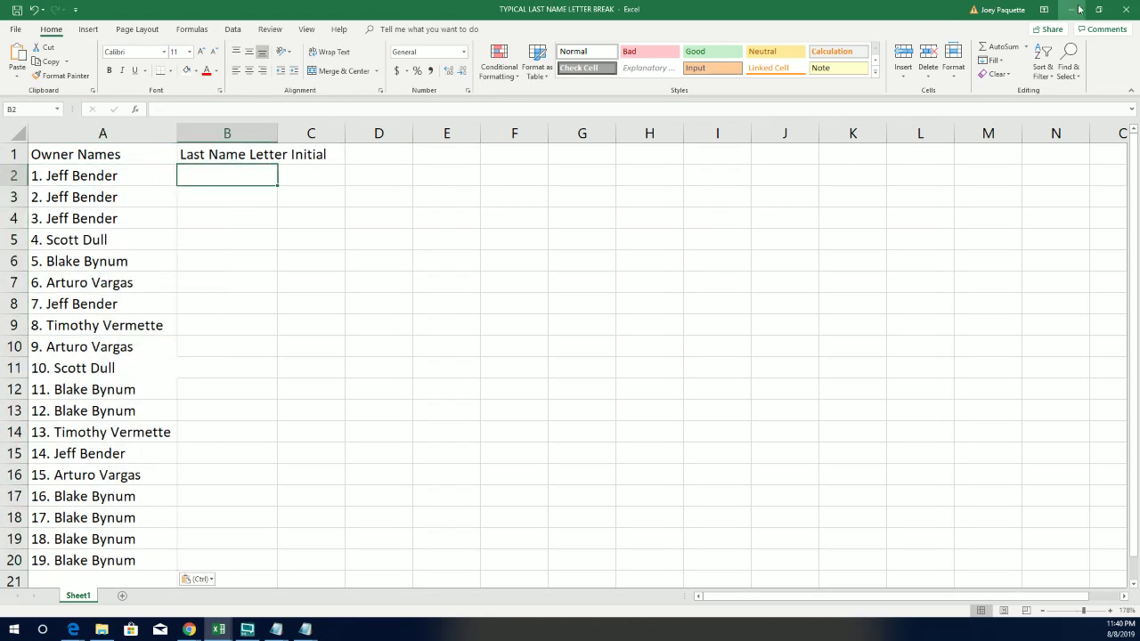
- Open a fresh blank List Randomizer form in the browser
{"action": "key", "text": "alt+Tab"}
{"action": "mouse_move", "coordinate": [454, 93]}
{"action": "mouse_move", "coordinate": [397, 79]}
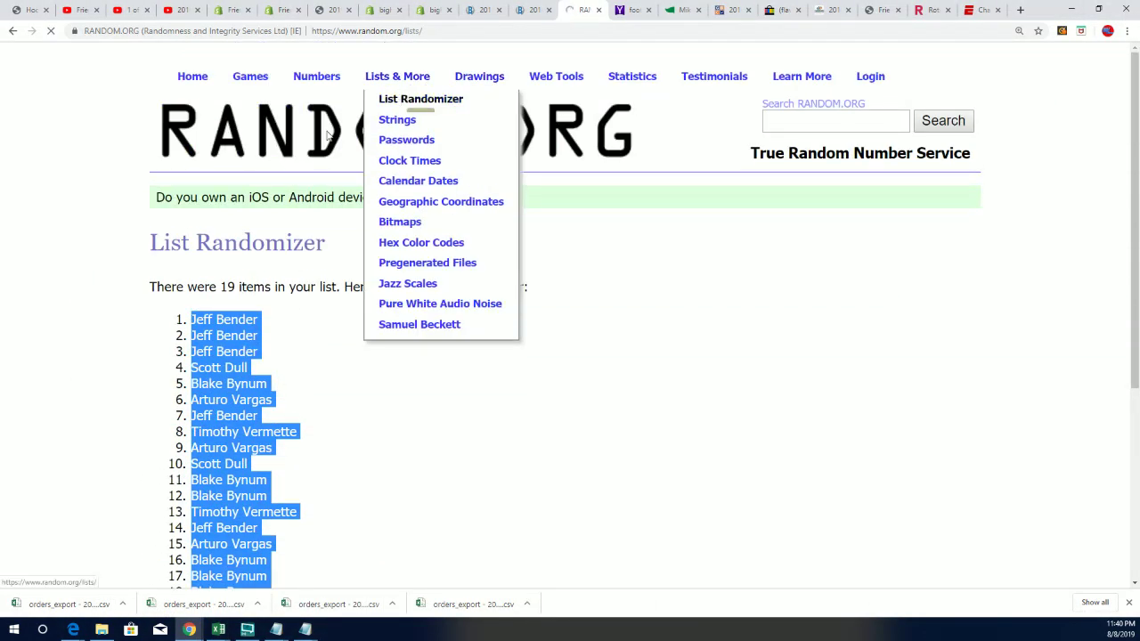
{"action": "left_click", "coordinate": [405, 98]}
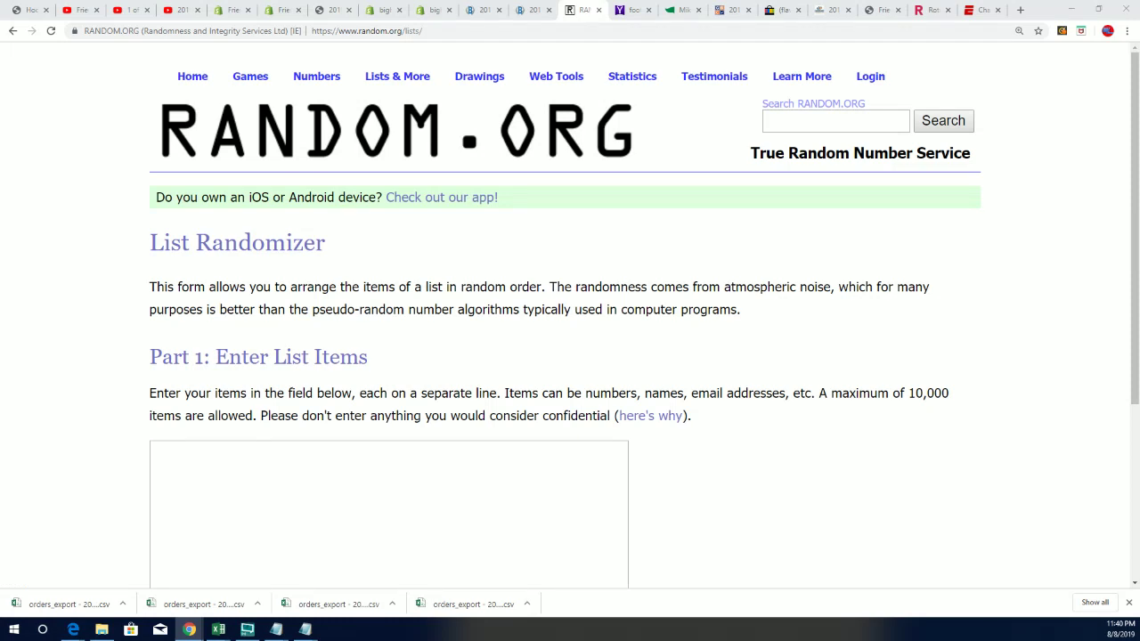
- Copy the letter list A through W from the notes for the list items field
{"action": "key", "text": "alt+Tab"}
{"action": "key", "text": "Tab"}
{"action": "key", "text": "Tab"}
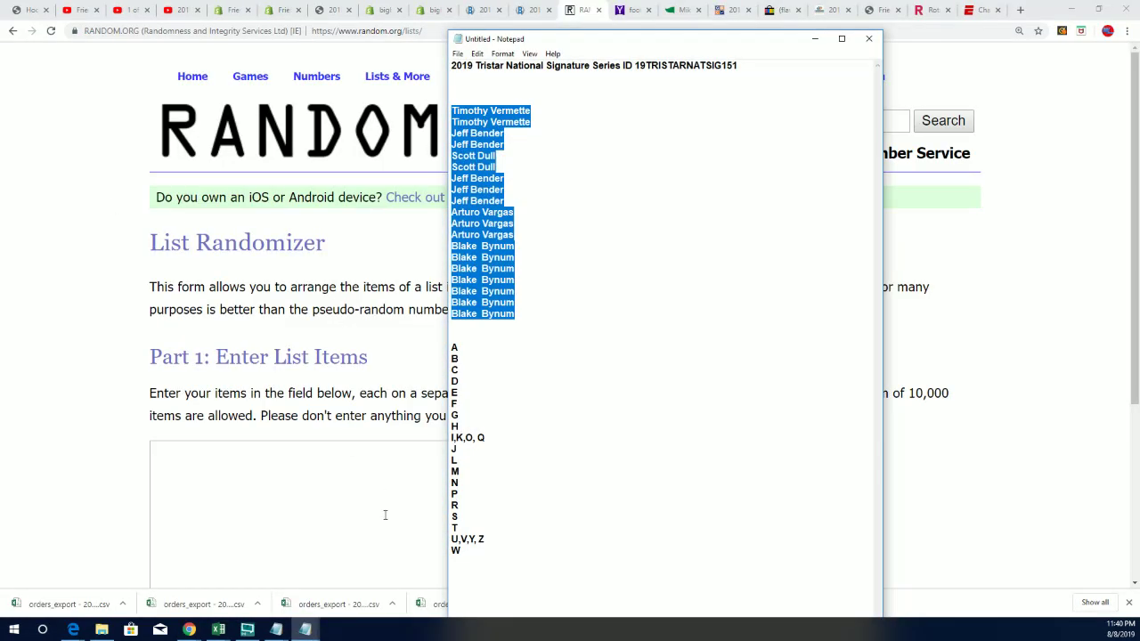
{"action": "left_click_drag", "start_coordinate": [461, 551], "coordinate": [454, 344]}
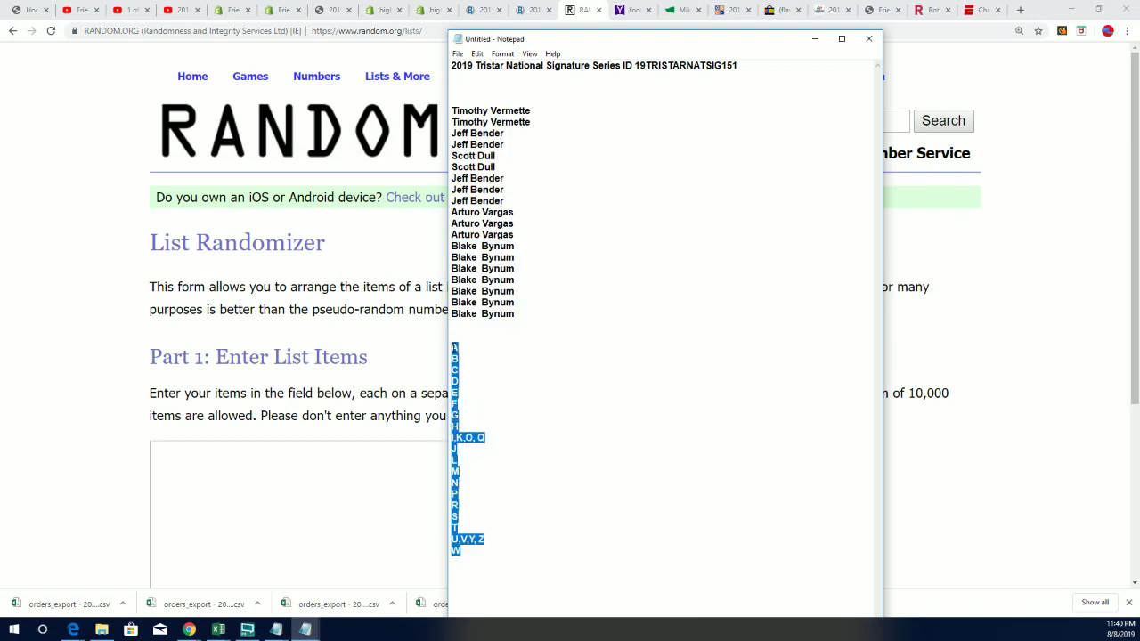
{"action": "right_click", "coordinate": [479, 351]}
{"action": "left_click", "coordinate": [479, 381]}
{"action": "left_click", "coordinate": [186, 511]}
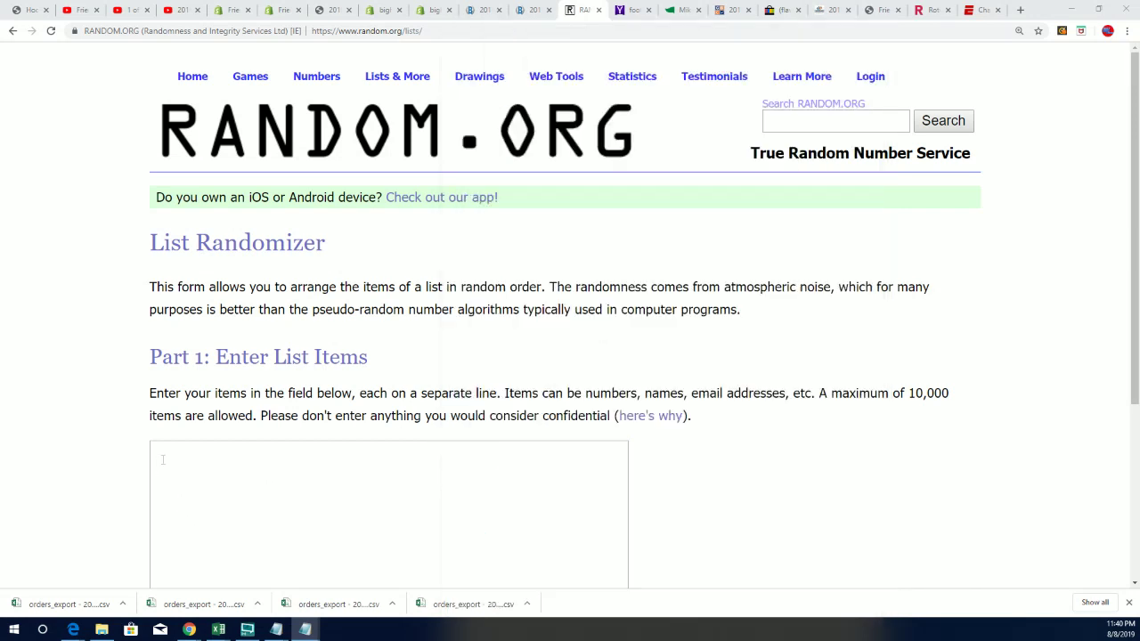
{"action": "right_click", "coordinate": [163, 459]}
- Paste the letters A–W into the list items field and randomize them
{"action": "left_click", "coordinate": [208, 366]}
{"action": "scroll", "coordinate": [789, 401], "scroll_direction": "down", "scroll_amount": 3}
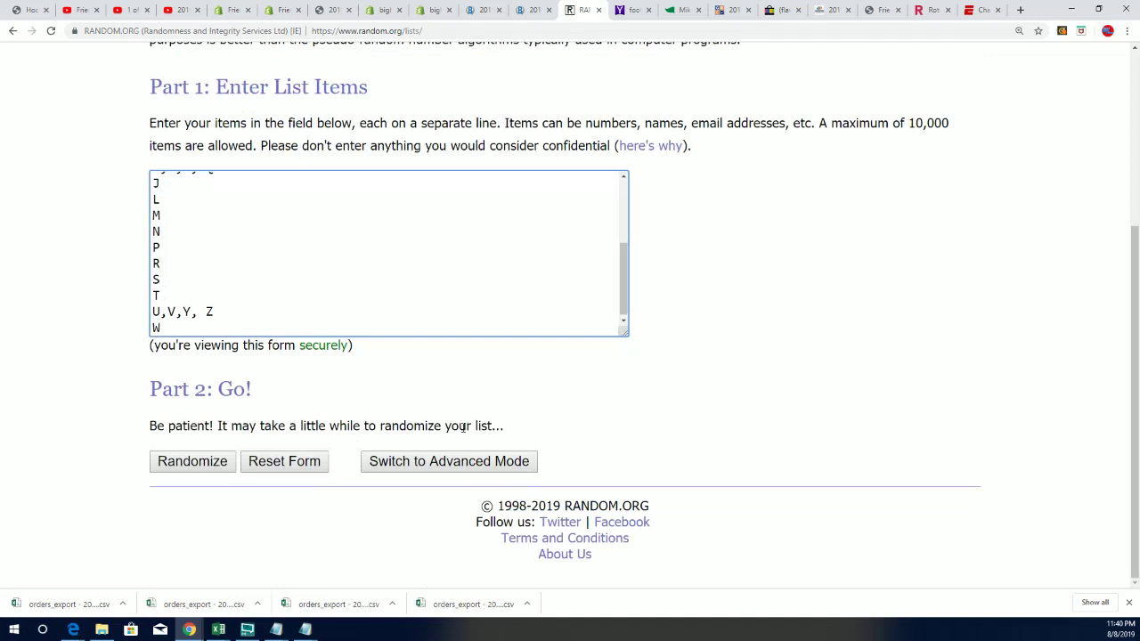
{"action": "left_click", "coordinate": [198, 467]}
- Reshuffle the letter list with Again! until it reaches 7 randomizations
{"action": "scroll", "coordinate": [178, 463], "scroll_direction": "down", "scroll_amount": 3}
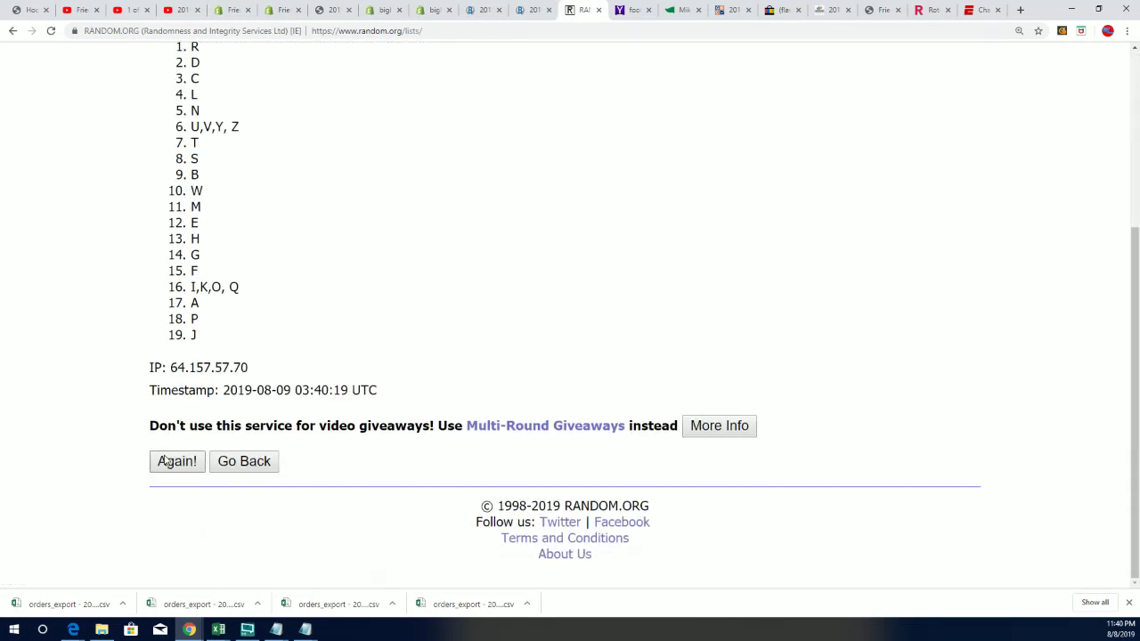
{"action": "left_click", "coordinate": [170, 463]}
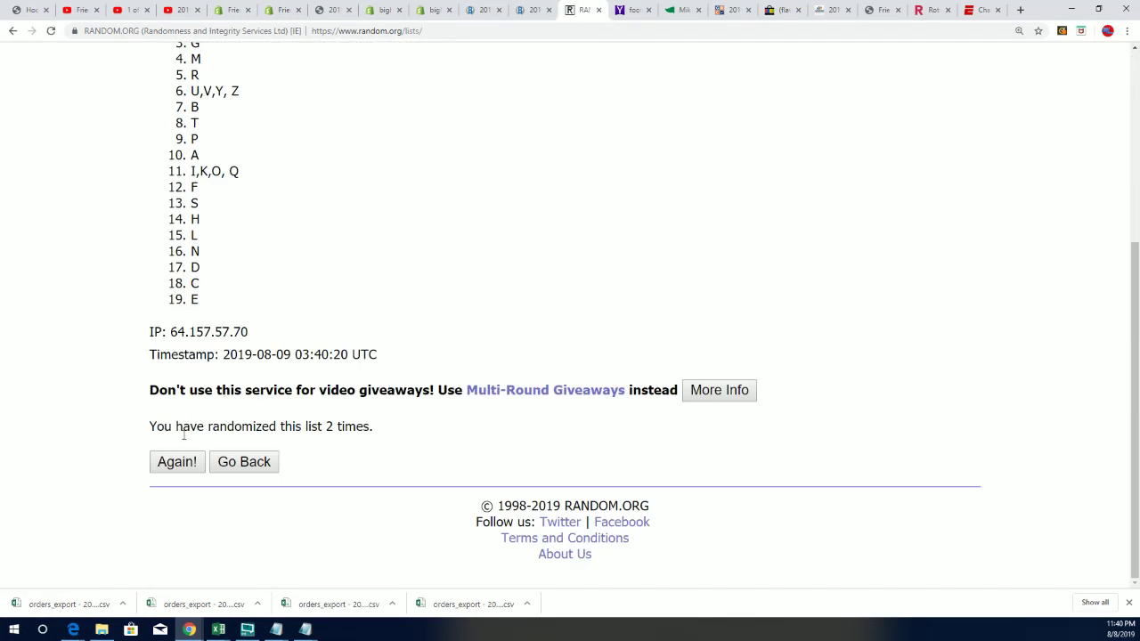
{"action": "left_click", "coordinate": [175, 463]}
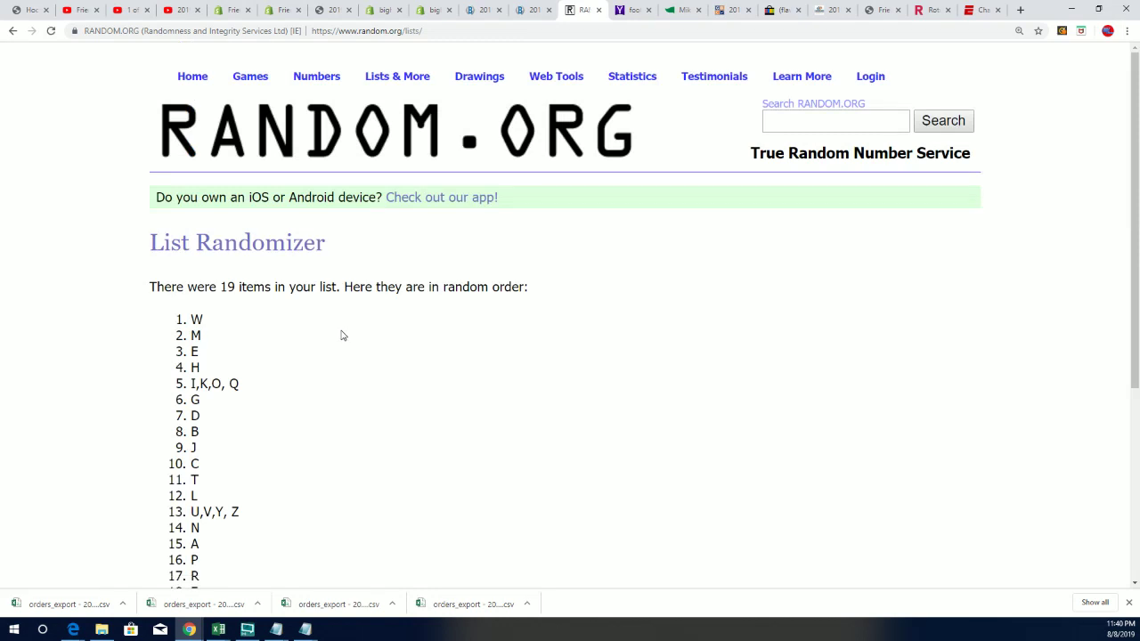
{"action": "scroll", "coordinate": [337, 337], "scroll_direction": "down", "scroll_amount": 10}
{"action": "left_click", "coordinate": [176, 463]}
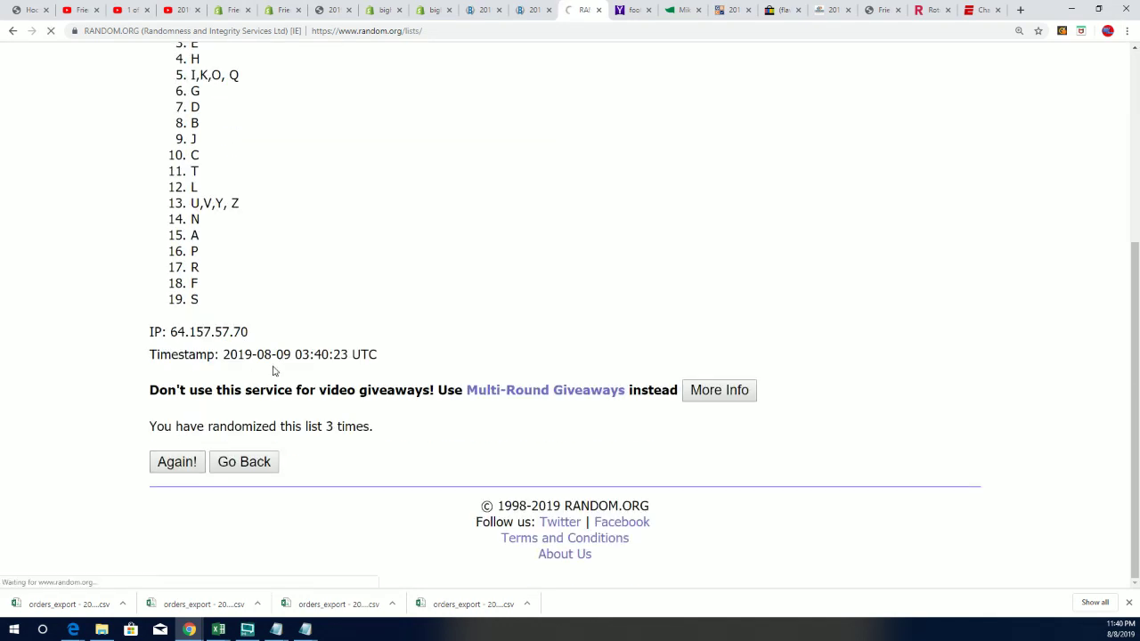
{"action": "scroll", "coordinate": [271, 388], "scroll_direction": "down", "scroll_amount": 5}
{"action": "left_click", "coordinate": [176, 463]}
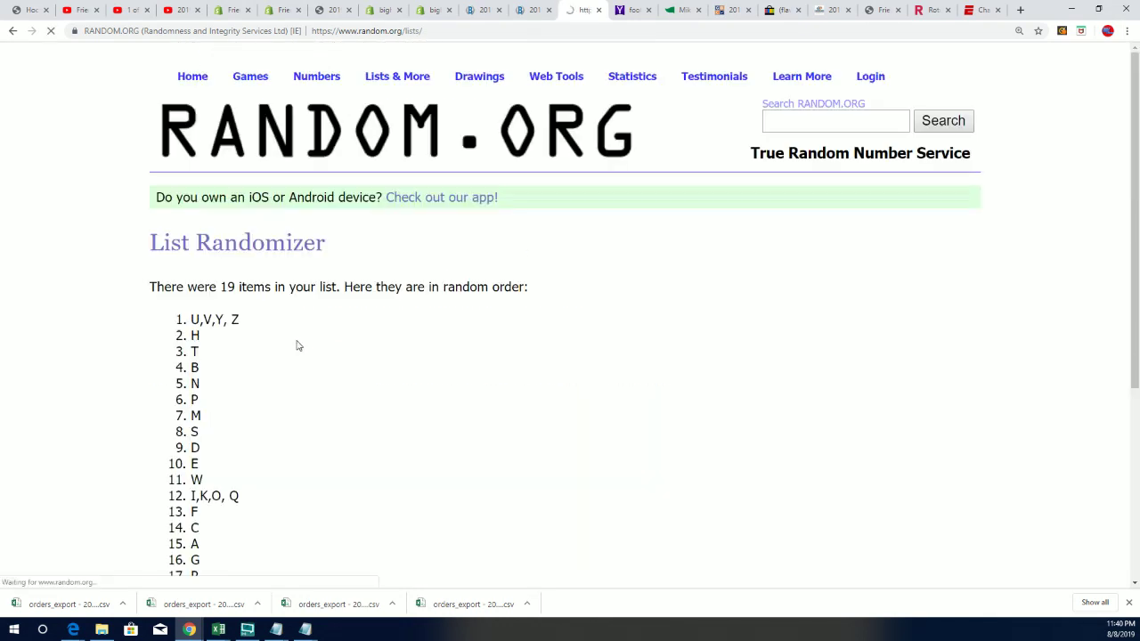
{"action": "scroll", "coordinate": [196, 470], "scroll_direction": "down", "scroll_amount": 5}
{"action": "left_click", "coordinate": [171, 467]}
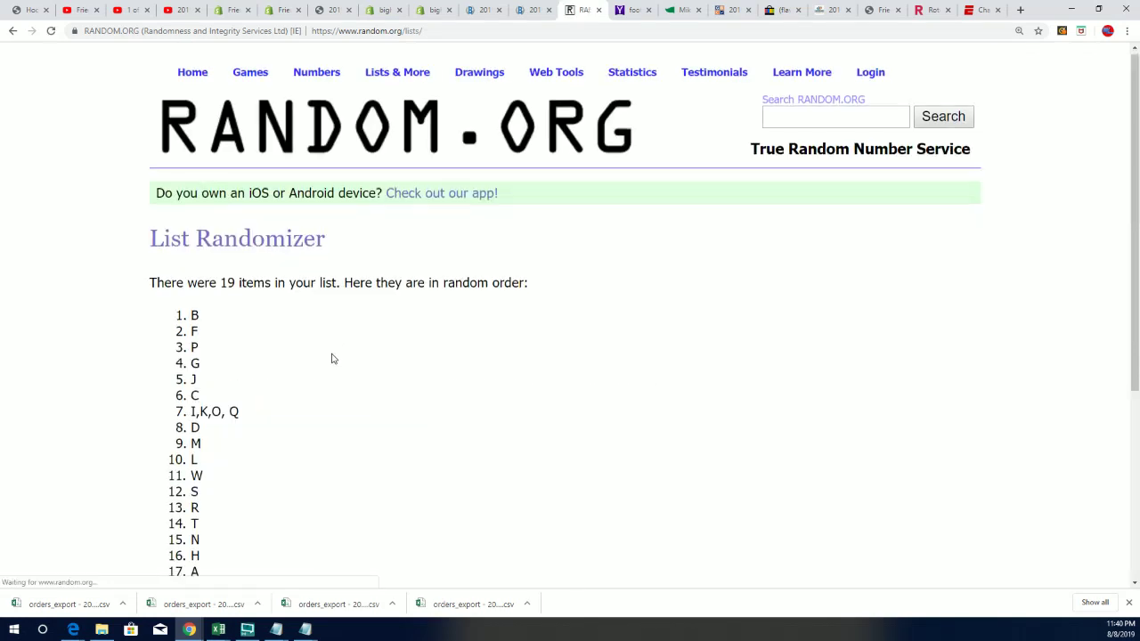
{"action": "scroll", "coordinate": [302, 338], "scroll_direction": "down", "scroll_amount": 5}
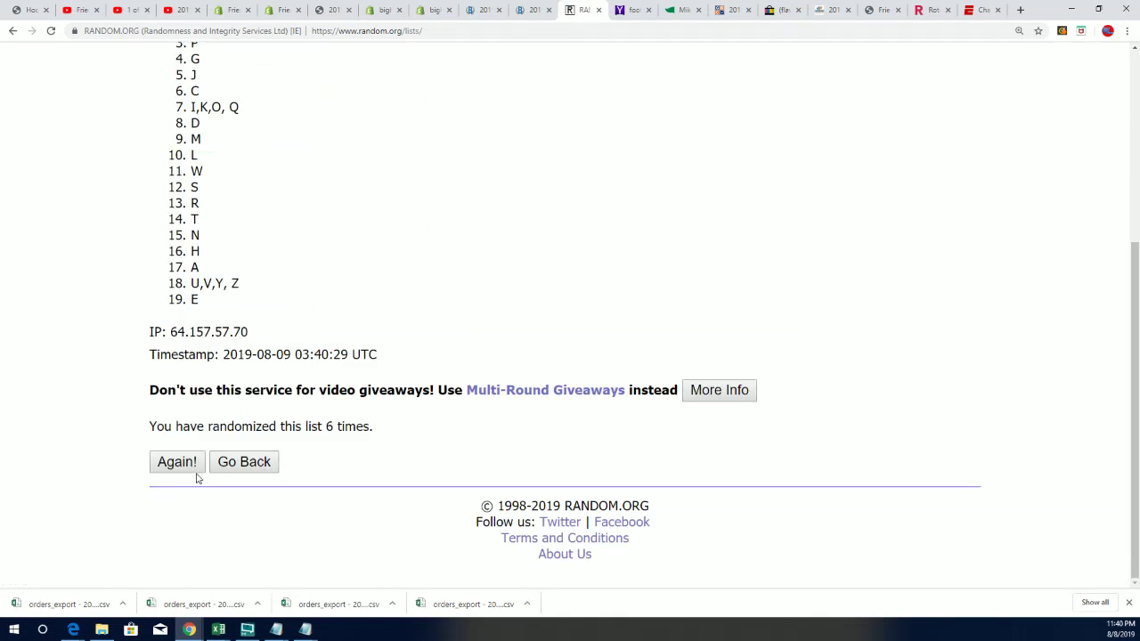
{"action": "left_click", "coordinate": [177, 461]}
{"action": "scroll", "coordinate": [303, 231], "scroll_direction": "down", "scroll_amount": 2}
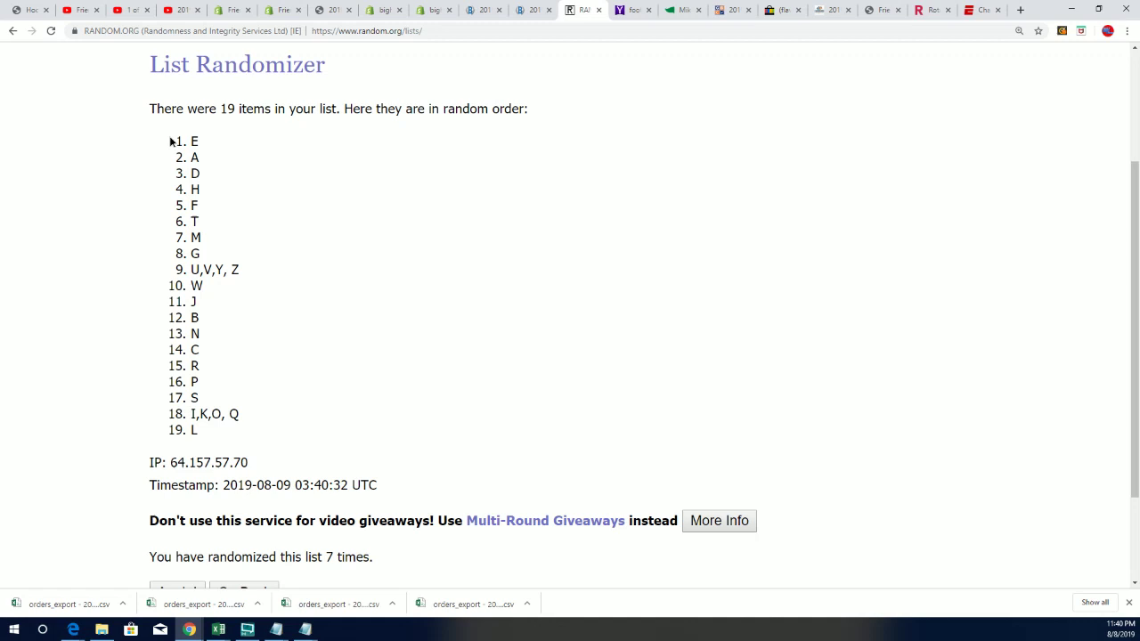
- Copy the final letter order, 1. E to 19. L, and bring it to Excel cell B2
{"action": "mouse_move", "coordinate": [171, 140]}
{"action": "left_mouse_down"}
{"action": "mouse_move", "coordinate": [238, 392]}
{"action": "mouse_move", "coordinate": [265, 425]}
{"action": "left_mouse_up"}
{"action": "right_click", "coordinate": [248, 417]}
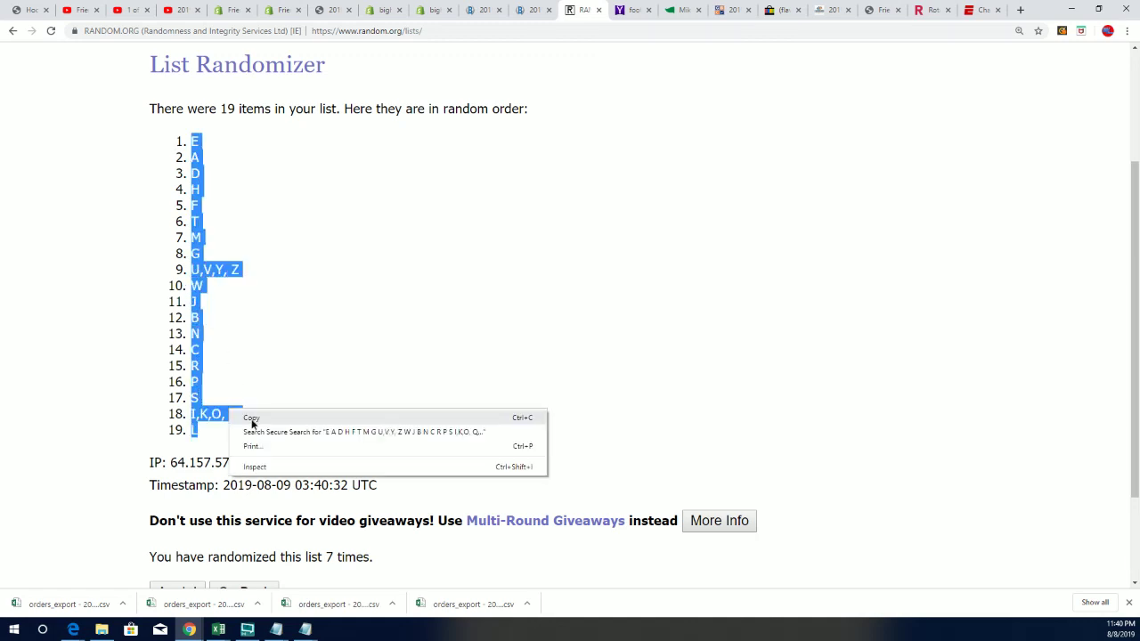
{"action": "left_click", "coordinate": [495, 416]}
{"action": "scroll", "coordinate": [509, 446], "scroll_direction": "down", "scroll_amount": 1}
{"action": "scroll", "coordinate": [356, 392], "scroll_direction": "up", "scroll_amount": 2}
{"action": "key", "text": "alt+Tab"}
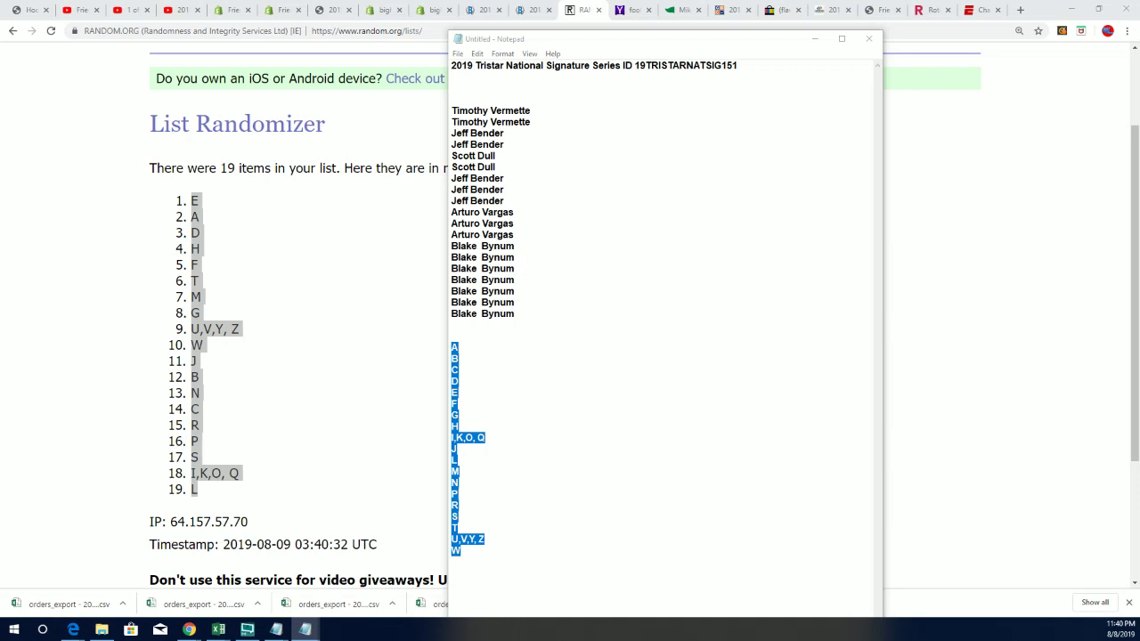
{"action": "key", "text": "alt+Tab"}
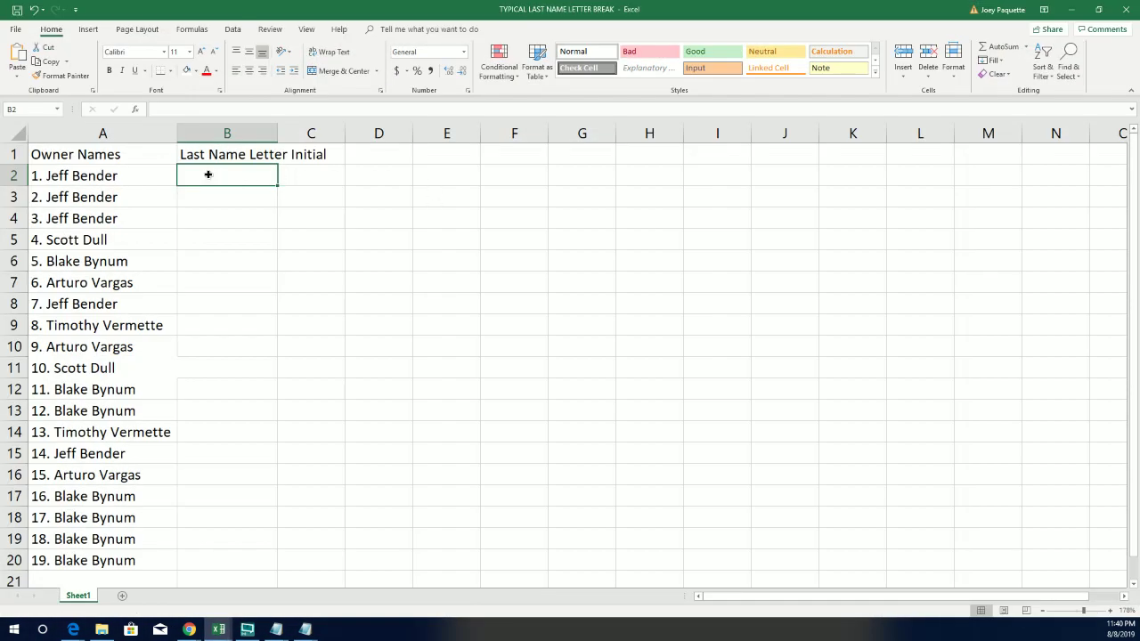
{"action": "right_click", "coordinate": [209, 174]}
- Paste the shuffled letter groups into column B, rows 2–20
{"action": "left_click", "coordinate": [251, 226]}
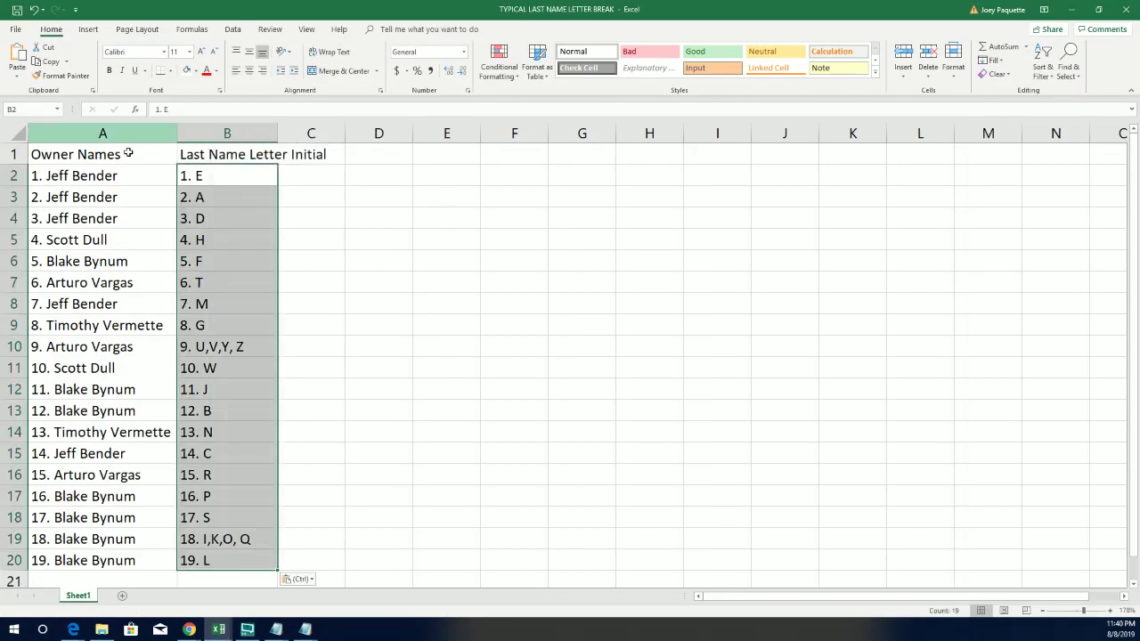